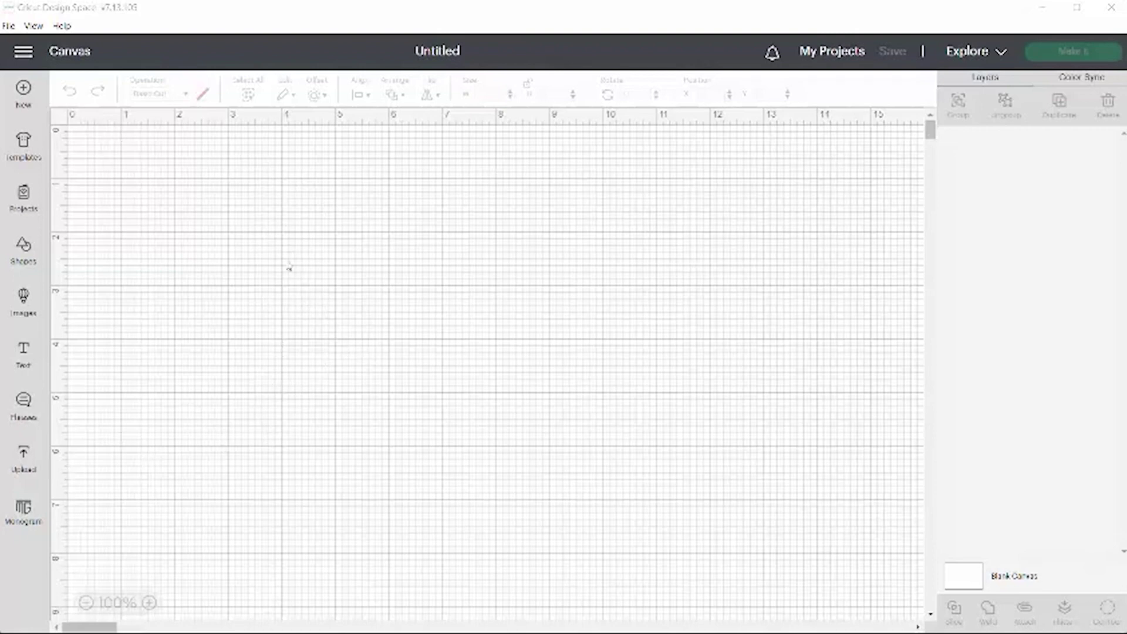
# - Add the previously uploaded black pumpkin image with the curly vine to the canvas
pyautogui.click(22, 459)
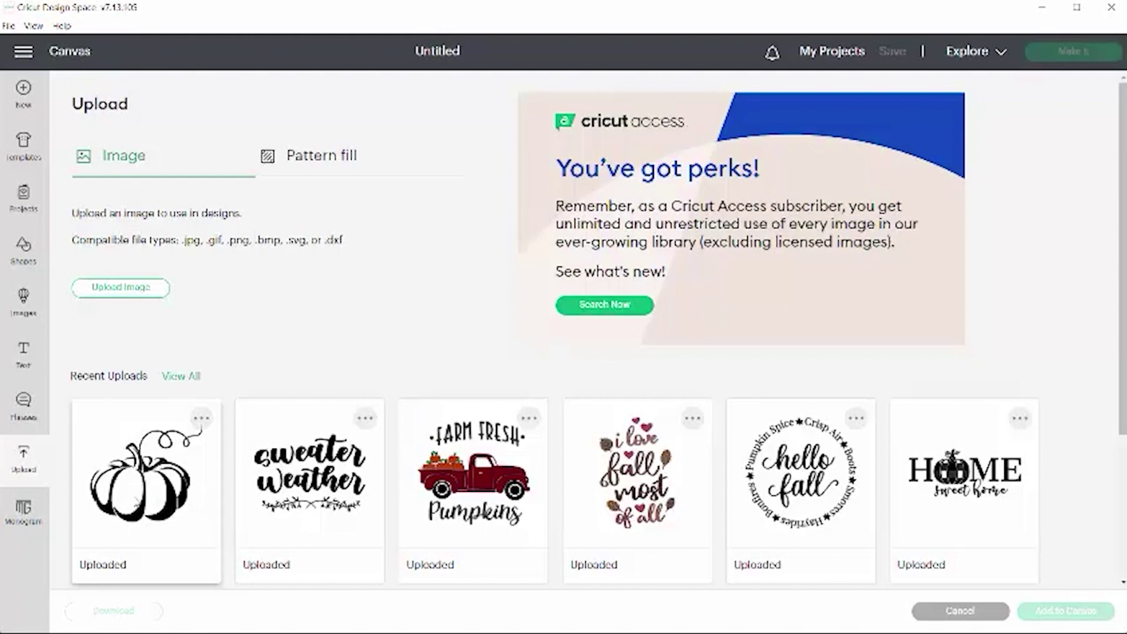
pyautogui.click(134, 495)
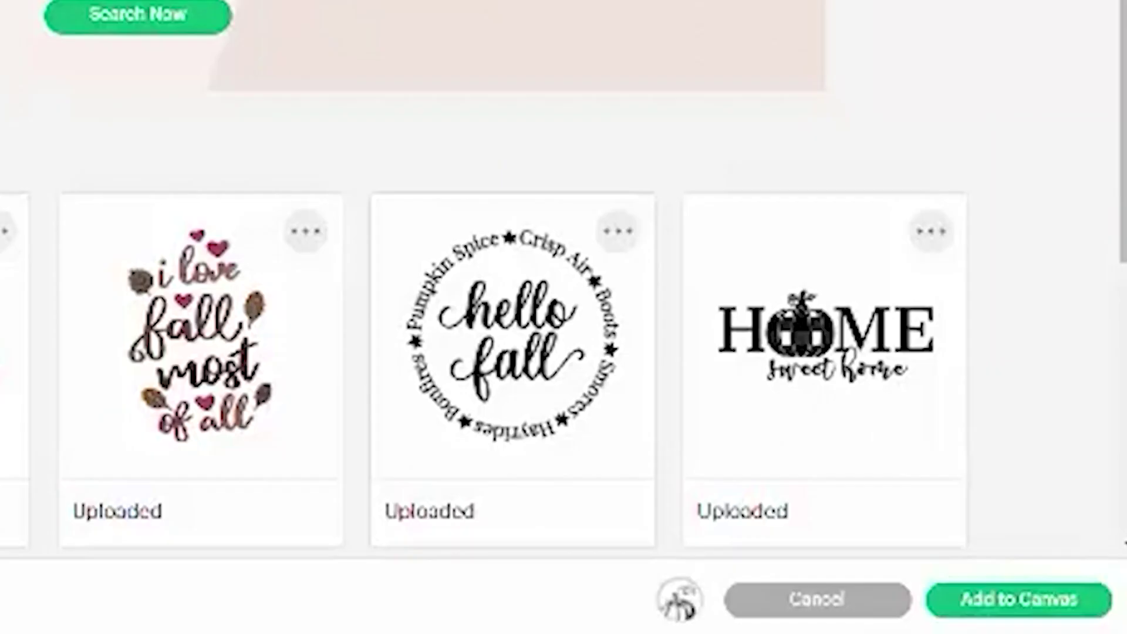
pyautogui.click(1017, 599)
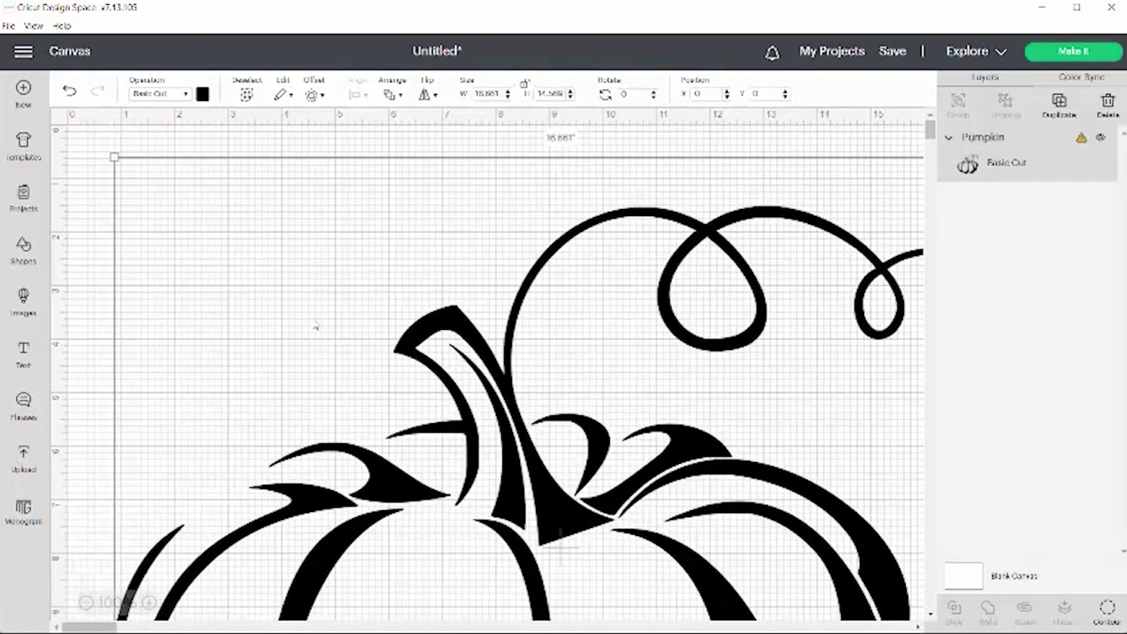
# - Shrink the pumpkin to about 5.95 in wide and place it near the canvas origin, at about X 0.99, Y 0.62
pyautogui.moveTo(177, 204); pyautogui.dragTo(477, 469)
pyautogui.moveTo(684, 534); pyautogui.dragTo(364, 230)
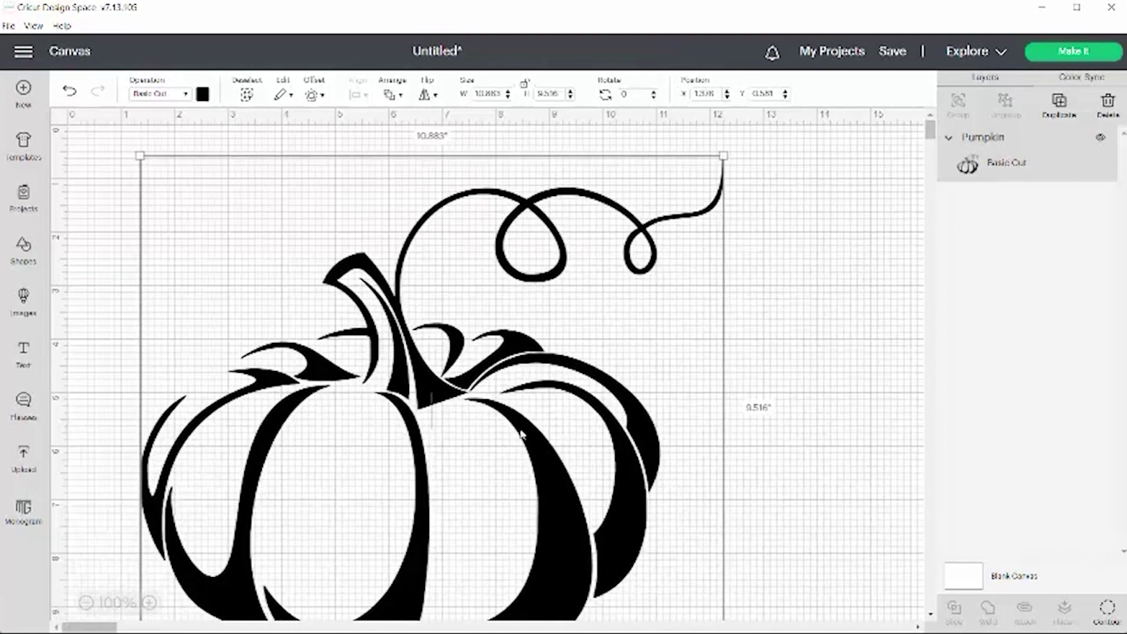
pyautogui.moveTo(526, 445); pyautogui.dragTo(529, 345)
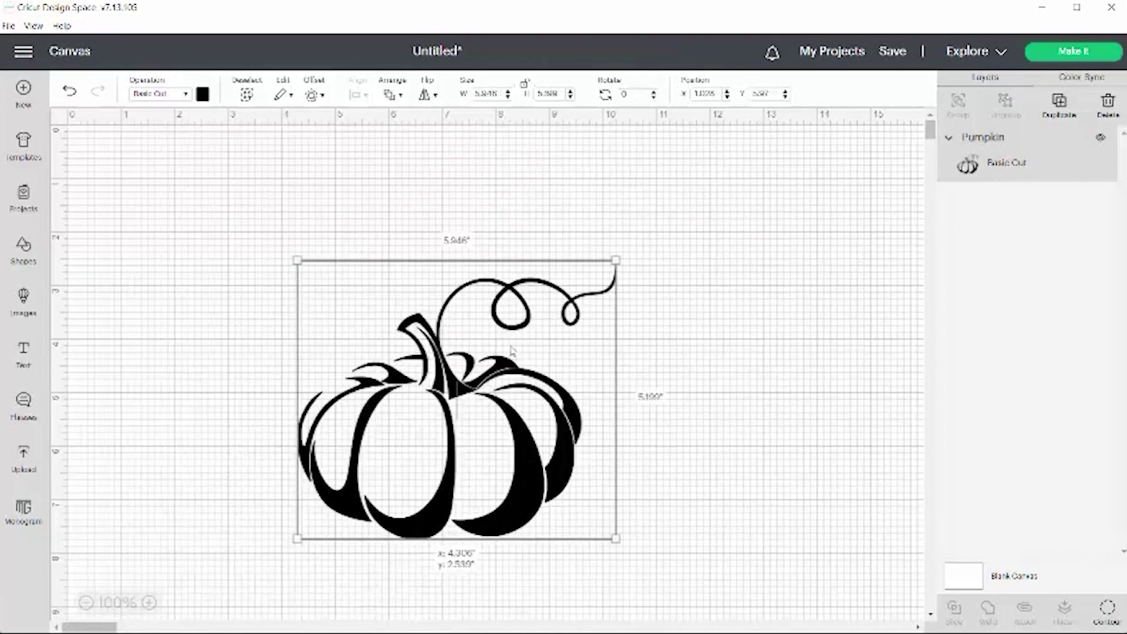
pyautogui.moveTo(511, 350); pyautogui.dragTo(259, 287)
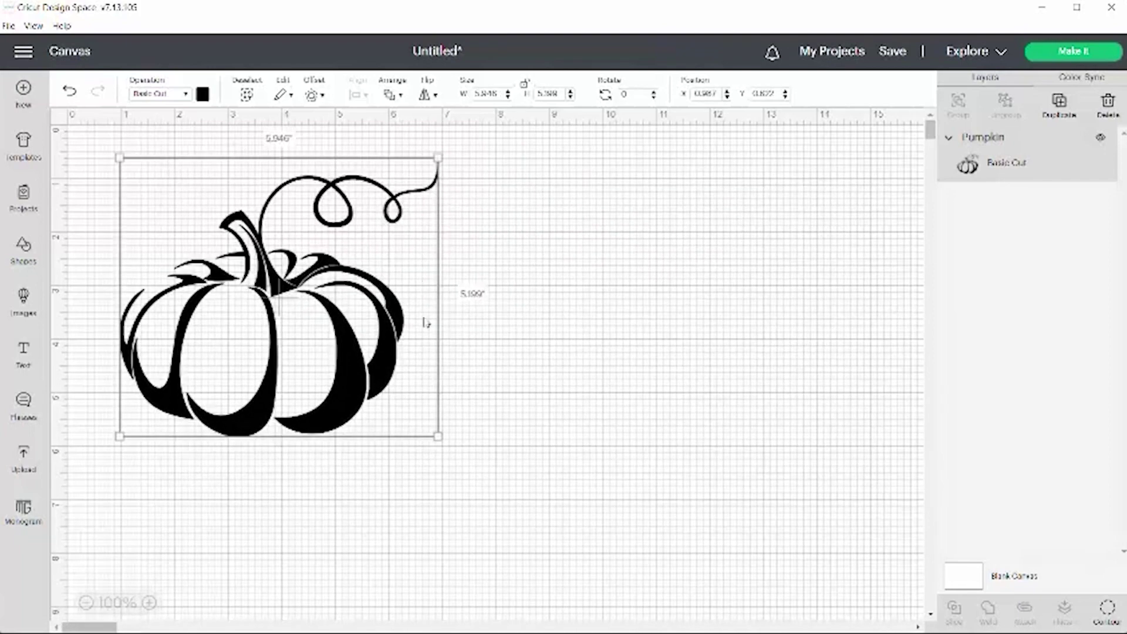
# - Enlarge the pumpkin to about 7.06 by 6.17 in and shift it to about X 1.21, Y 0.78
pyautogui.moveTo(439, 434); pyautogui.dragTo(495, 468)
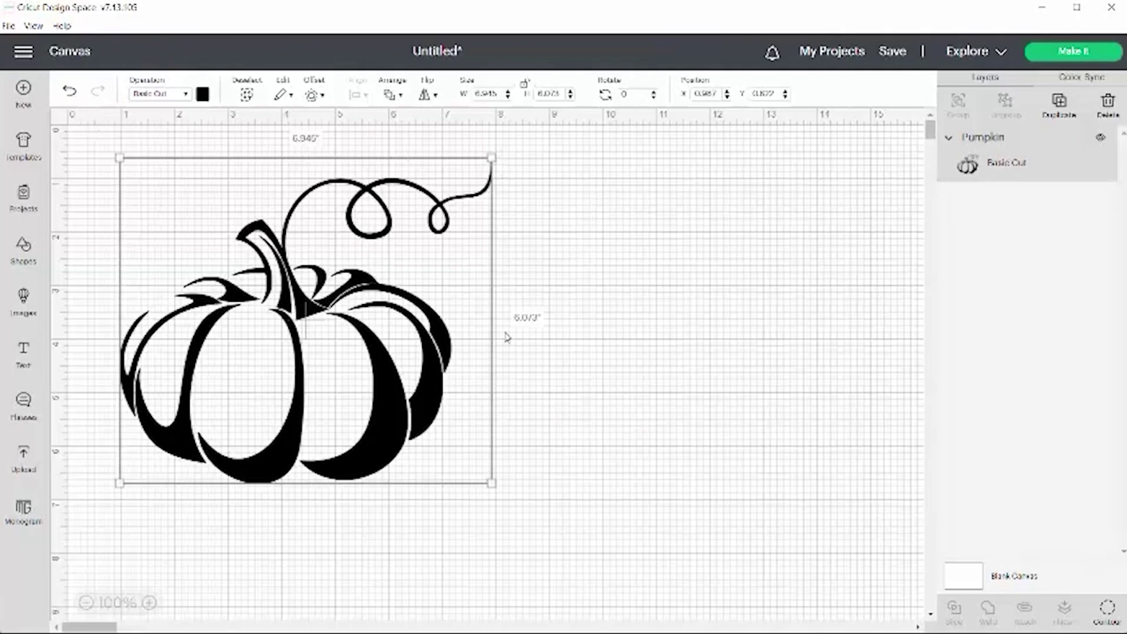
pyautogui.click(135, 494)
pyautogui.click(244, 390)
pyautogui.moveTo(347, 399); pyautogui.dragTo(359, 409)
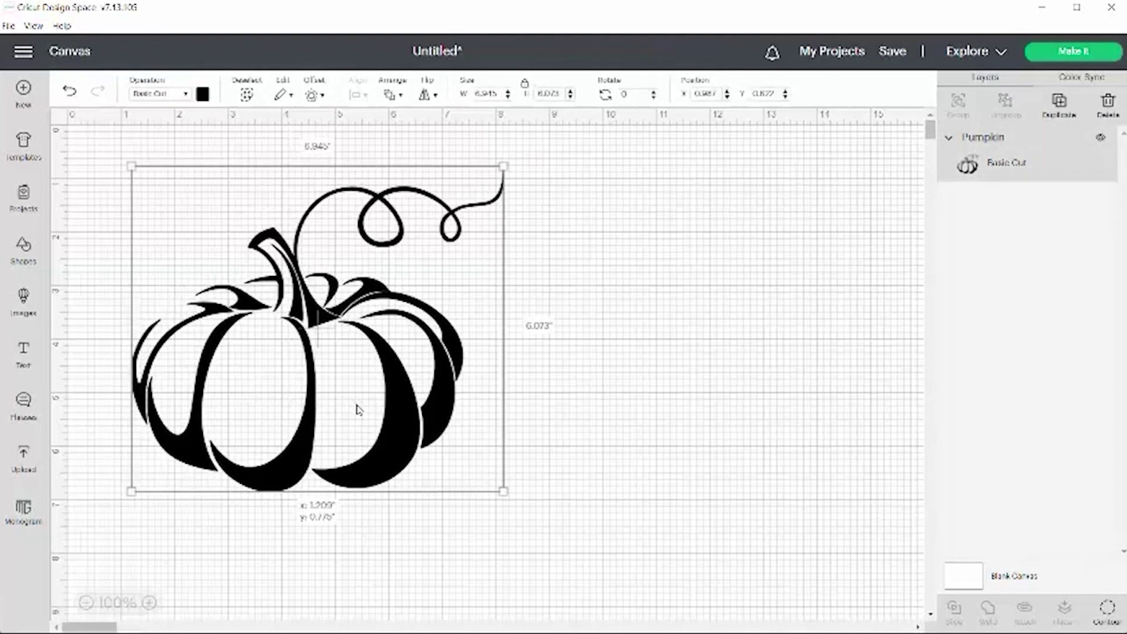
pyautogui.moveTo(503, 491); pyautogui.dragTo(509, 496)
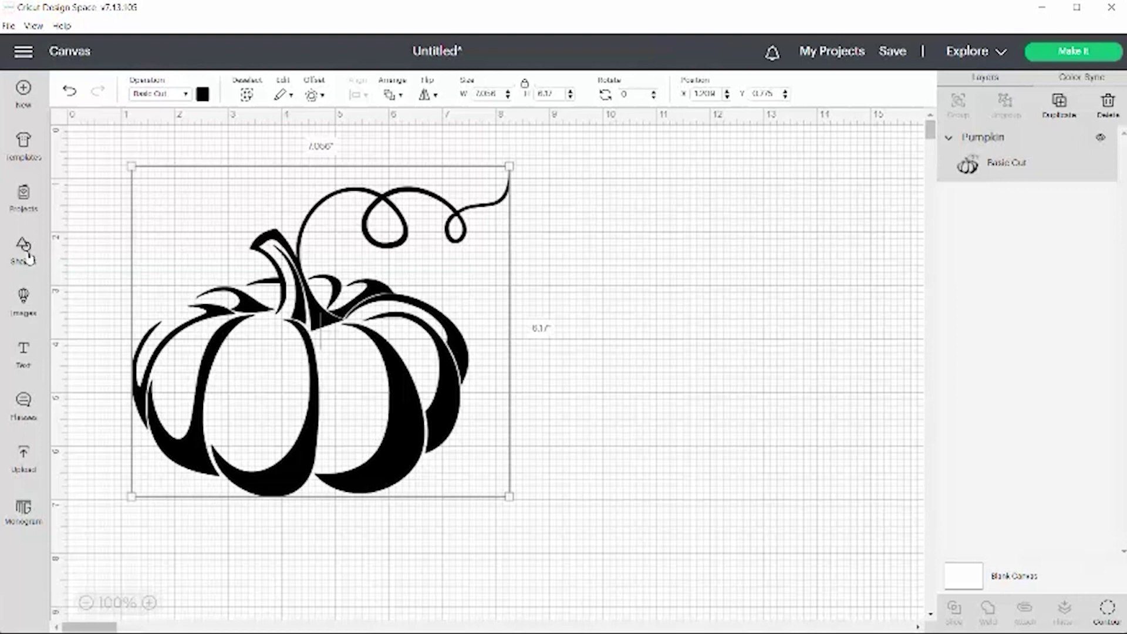
# - Add a square shape, enlarge it to about 8.77 in per side and place it so that it fully covers the pumpkin
pyautogui.click(24, 249)
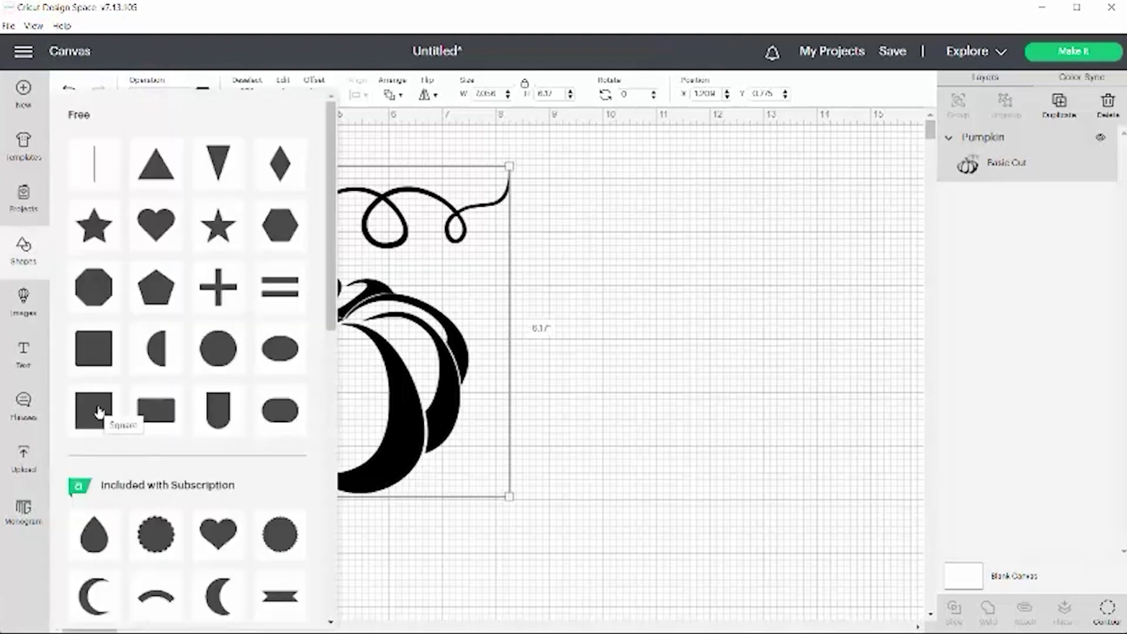
pyautogui.click(98, 413)
pyautogui.moveTo(173, 215); pyautogui.dragTo(177, 213)
pyautogui.moveTo(203, 255); pyautogui.dragTo(563, 415)
pyautogui.moveTo(514, 535); pyautogui.dragTo(519, 519)
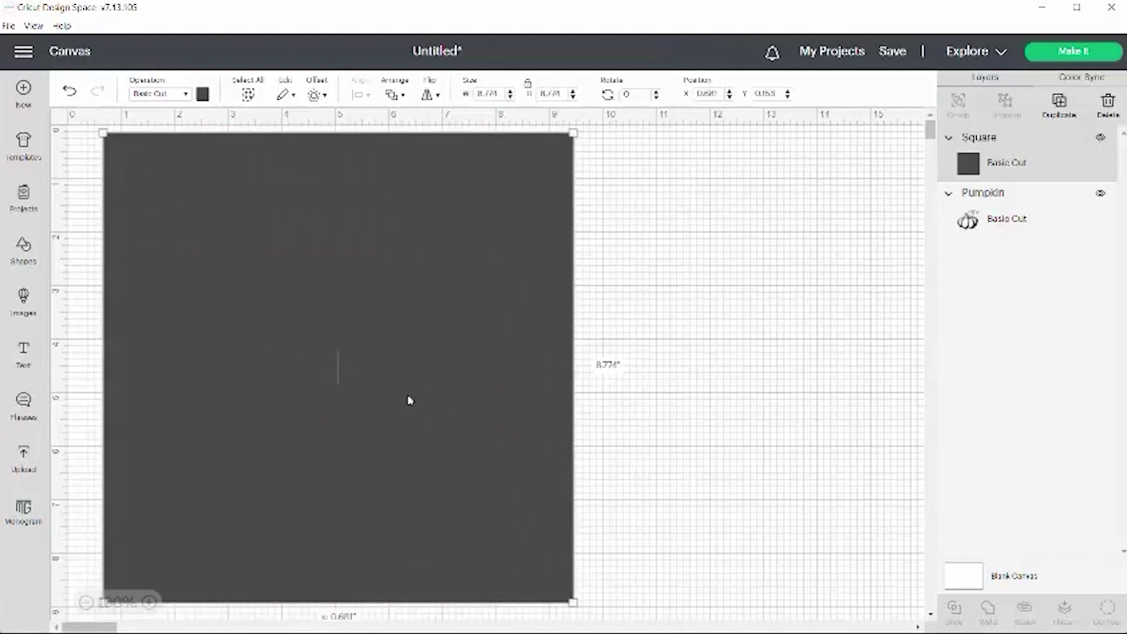
pyautogui.moveTo(410, 400); pyautogui.dragTo(415, 397)
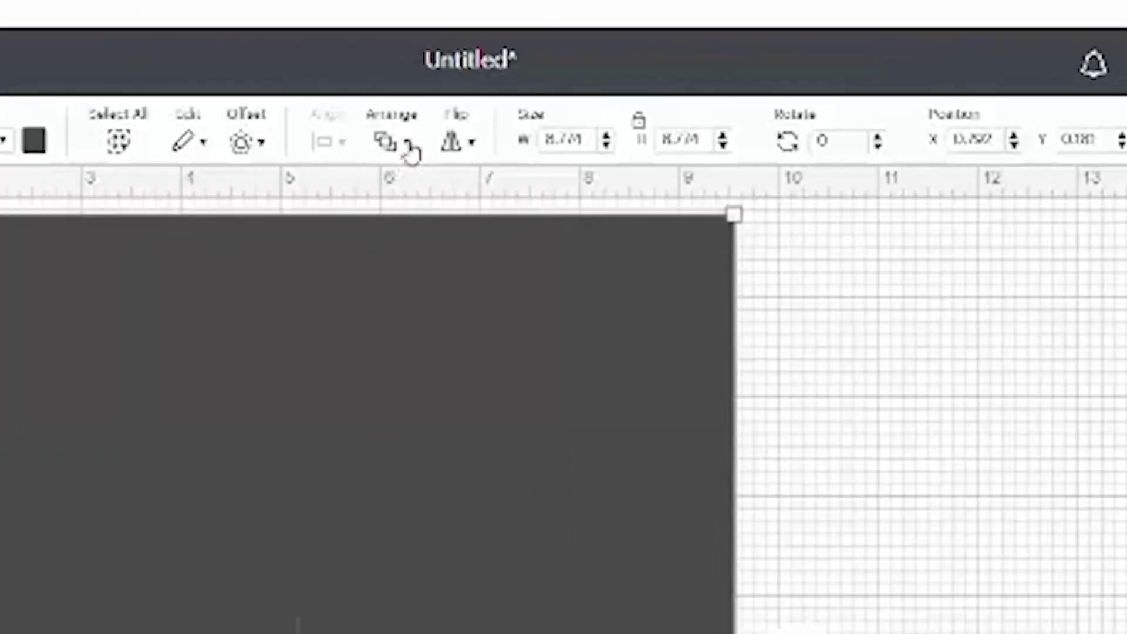
# - Send the square to the back, then enlarge the pumpkin to about 8.12 in wide and centre it within the square
pyautogui.click(409, 142)
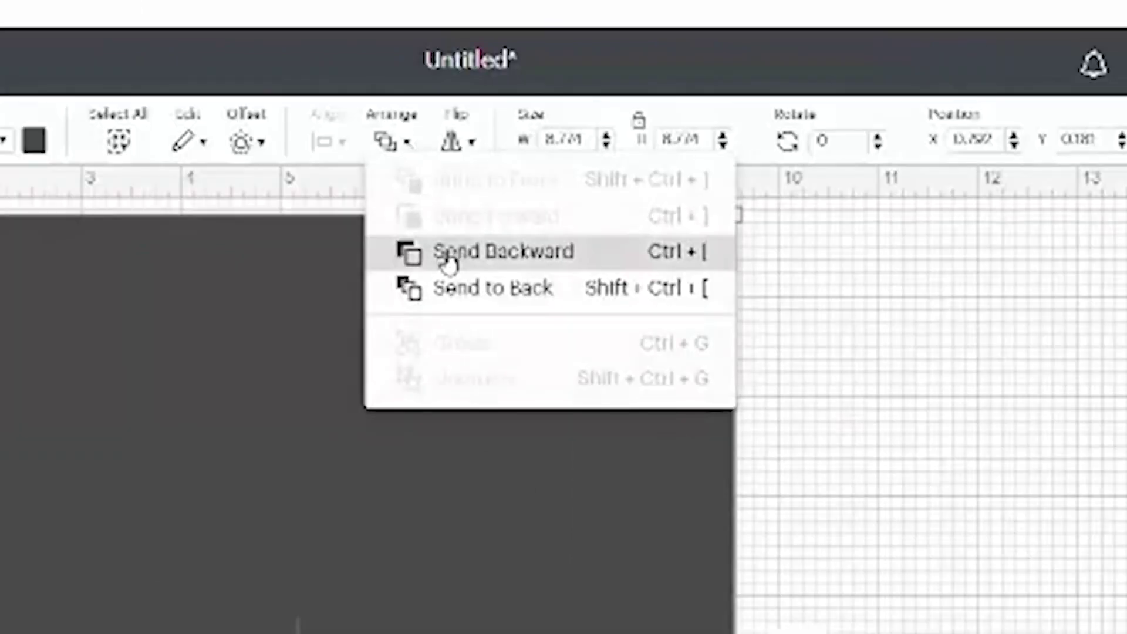
pyautogui.click(445, 290)
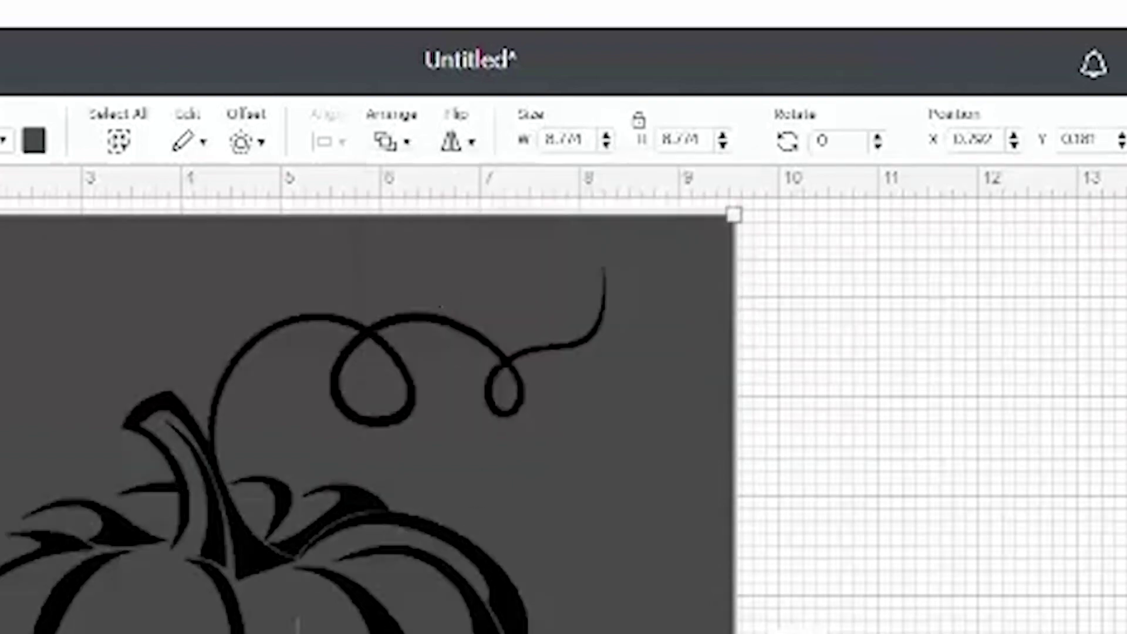
pyautogui.moveTo(259, 403); pyautogui.dragTo(302, 416)
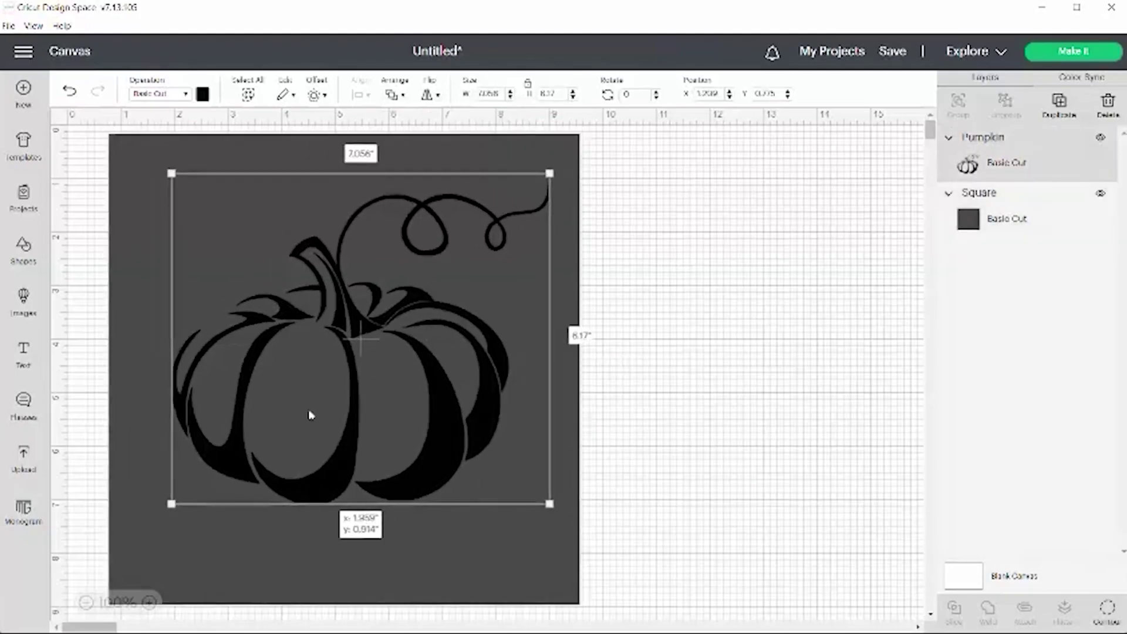
pyautogui.moveTo(541, 503); pyautogui.dragTo(568, 526)
pyautogui.moveTo(418, 467)
pyautogui.mouseDown()
pyautogui.moveTo(392, 478)
pyautogui.moveTo(410, 470)
pyautogui.mouseUp()
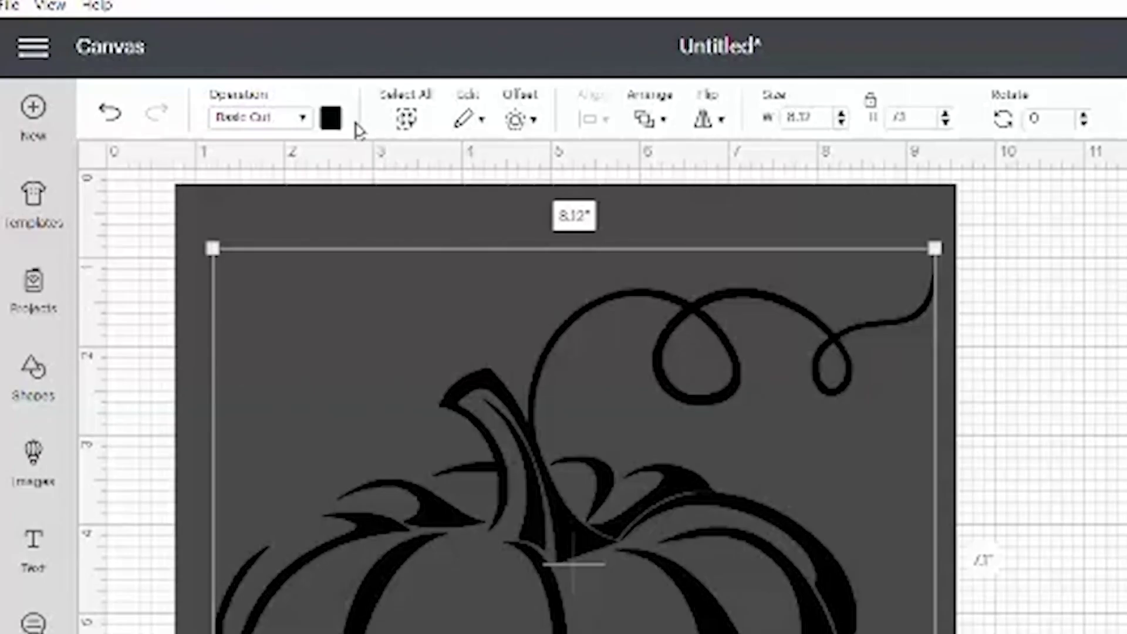
# - Change the pumpkin's material colour to white and deselect it
pyautogui.click(202, 94)
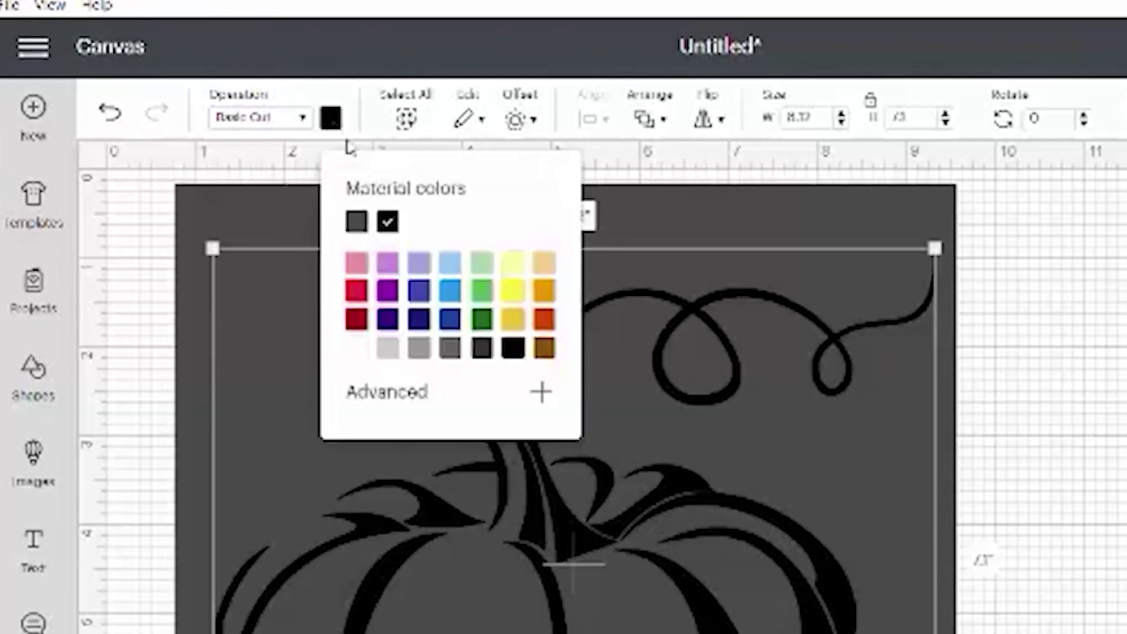
pyautogui.click(357, 349)
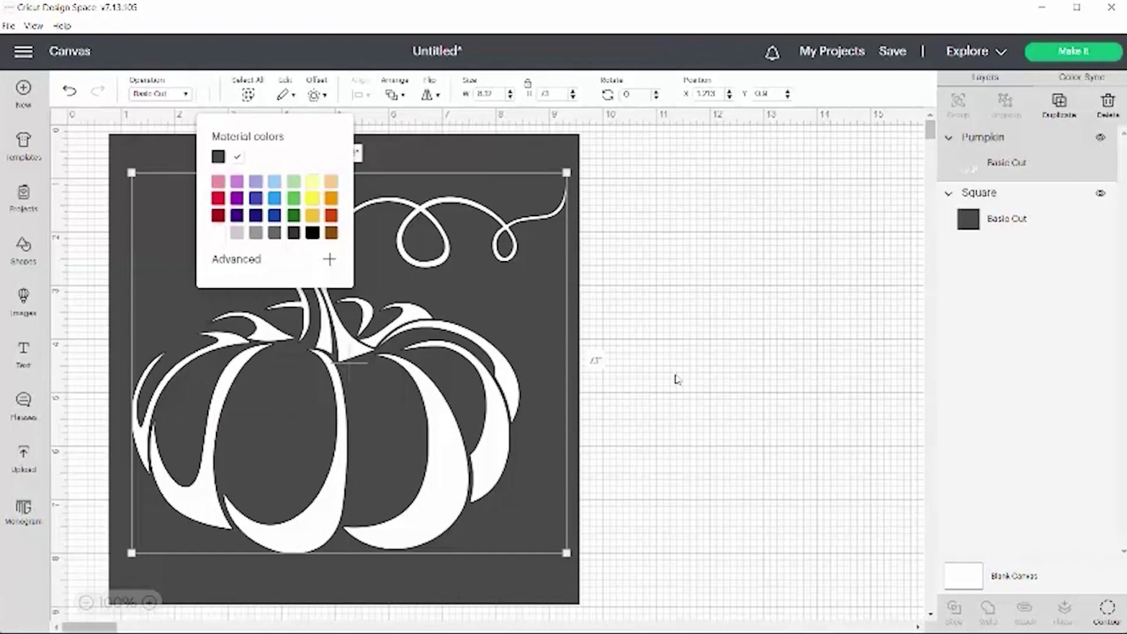
pyautogui.click(675, 379)
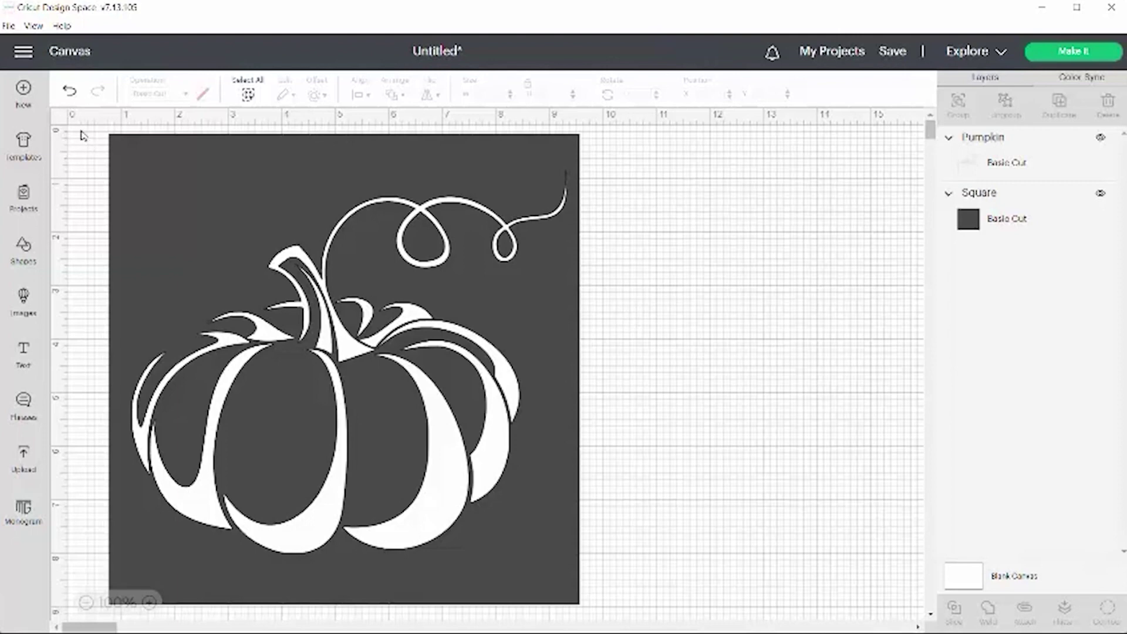
# - Select both the pumpkin and the square and slice them
pyautogui.moveTo(81, 131); pyautogui.dragTo(659, 617)
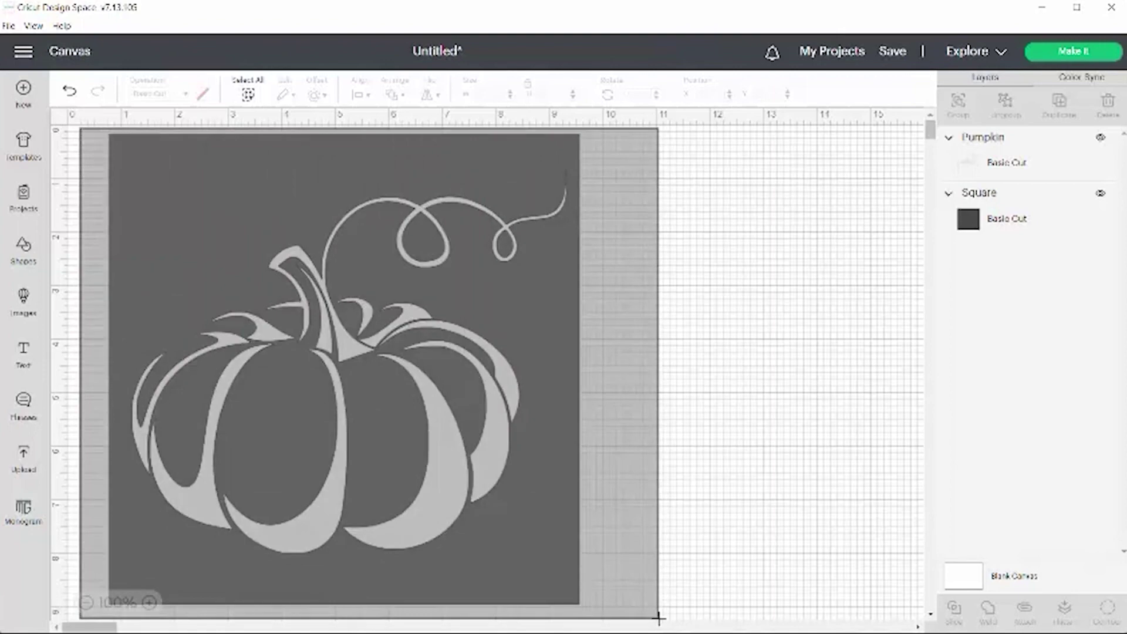
pyautogui.moveTo(658, 617); pyautogui.dragTo(662, 624)
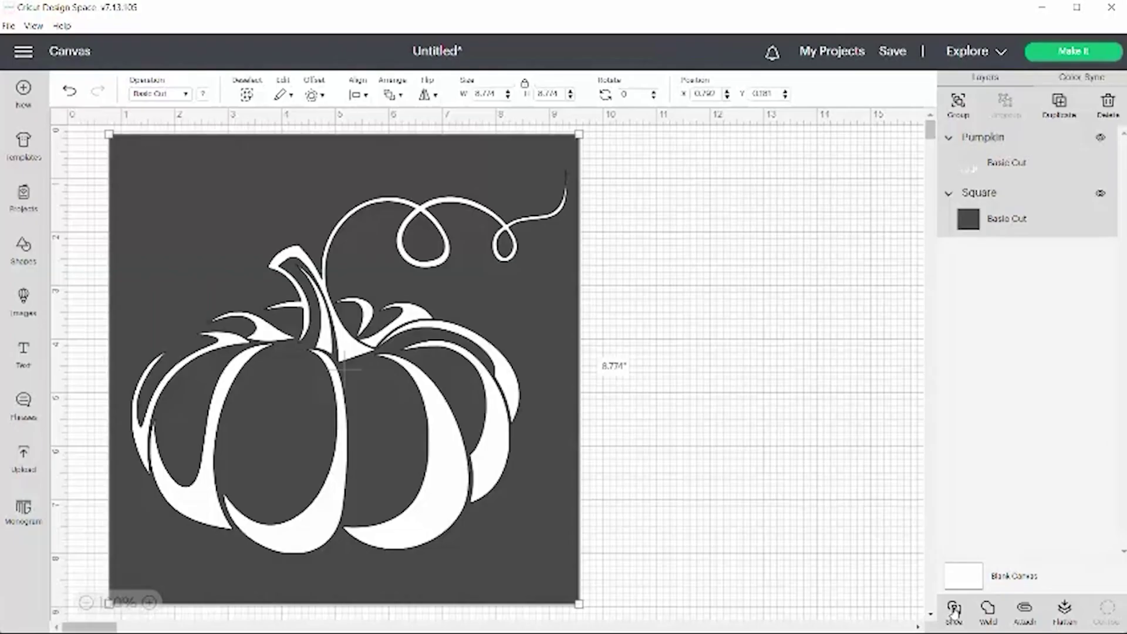
pyautogui.click(954, 609)
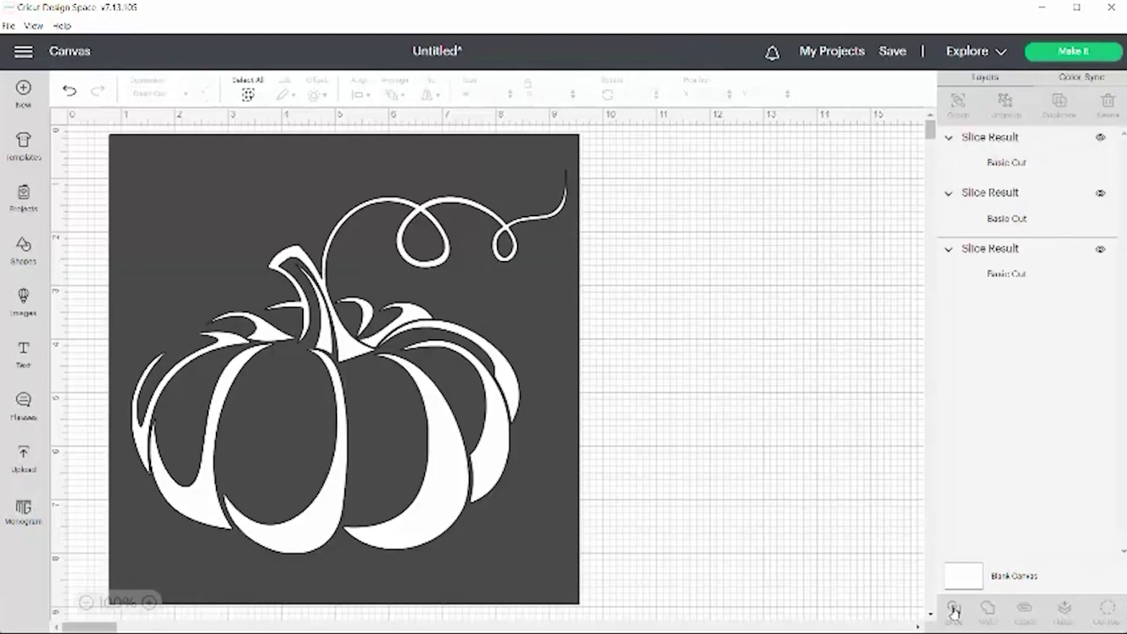
# - Pull the two cut-out pumpkin slice results off the square and delete both, keeping only the stencil square
pyautogui.moveTo(386, 390); pyautogui.dragTo(895, 377)
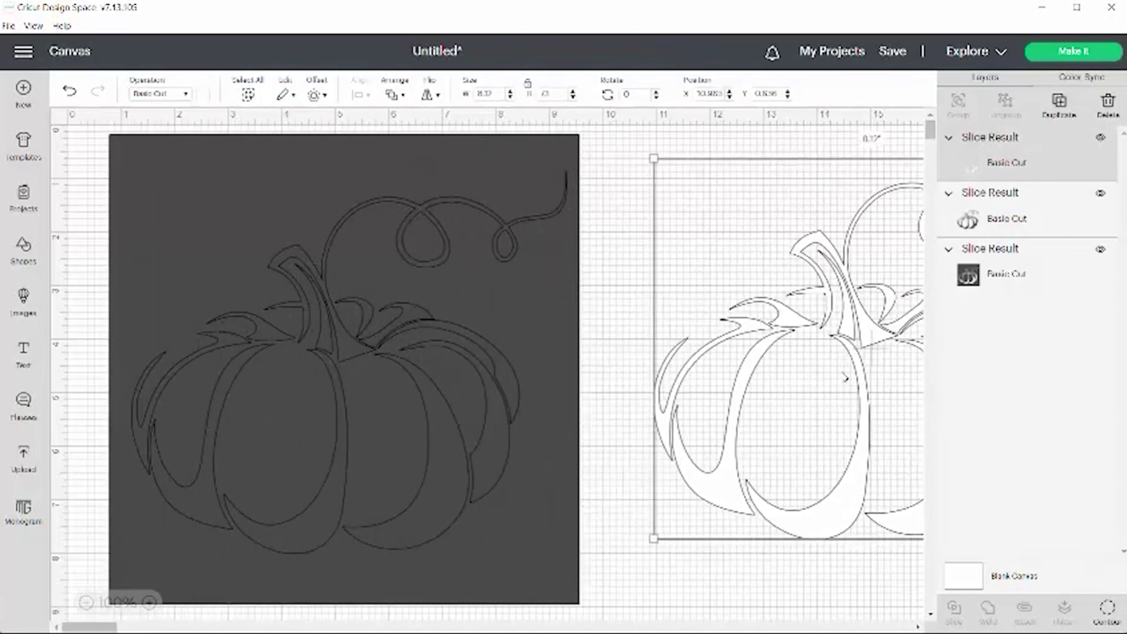
pyautogui.click(457, 300)
pyautogui.moveTo(457, 299); pyautogui.dragTo(958, 377)
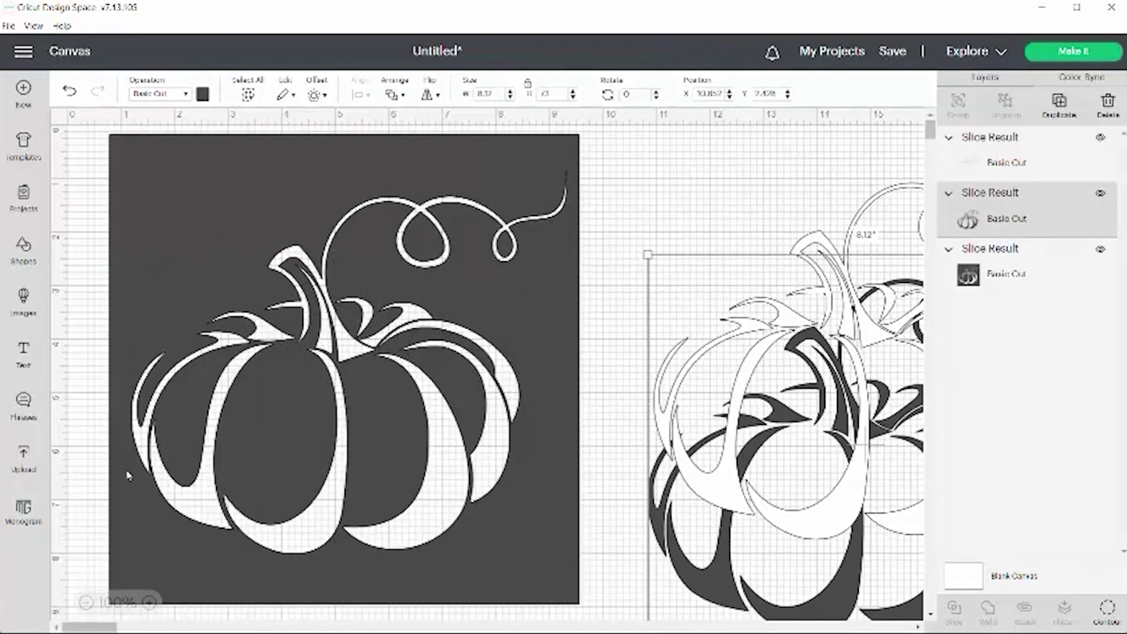
pyautogui.moveTo(840, 380); pyautogui.dragTo(705, 286)
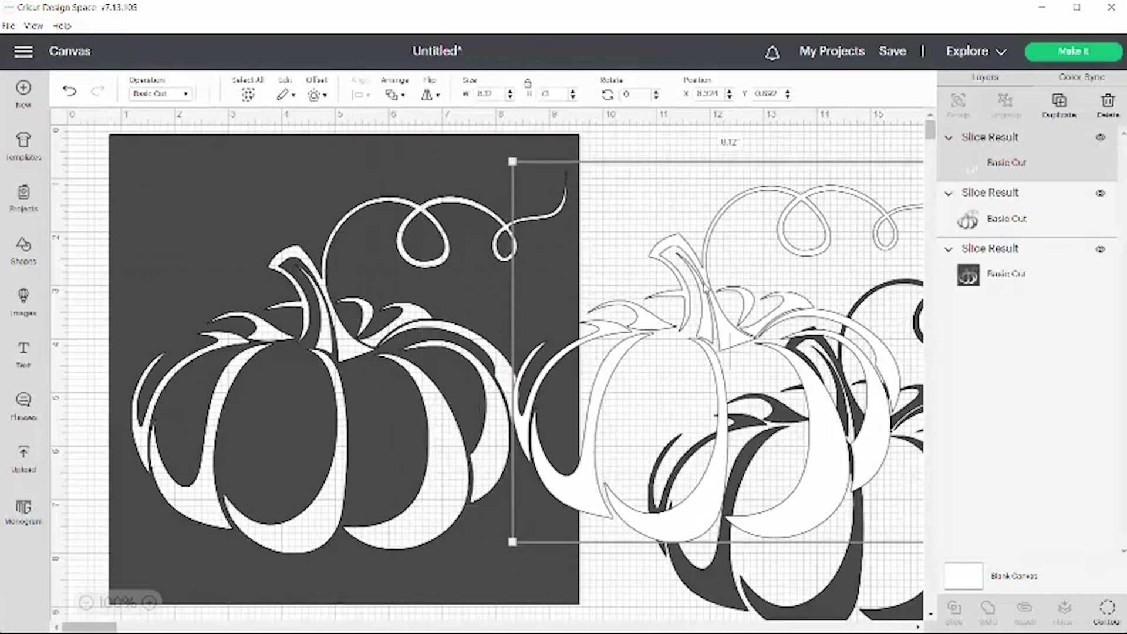
pyautogui.press('Delete')
pyautogui.click(801, 450)
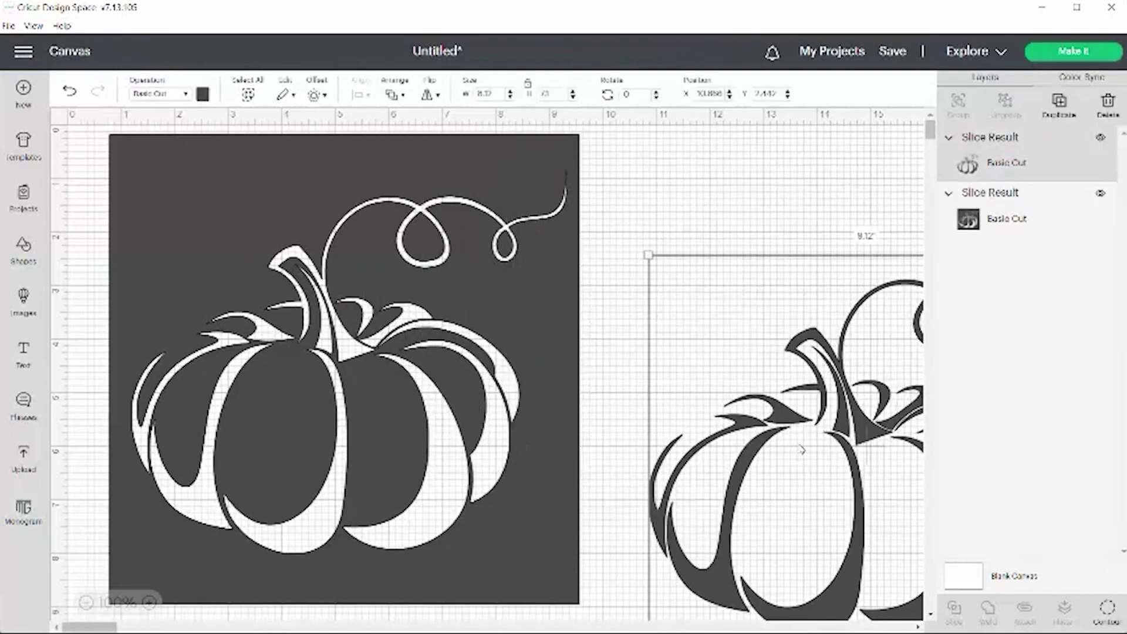
pyautogui.press('Delete')
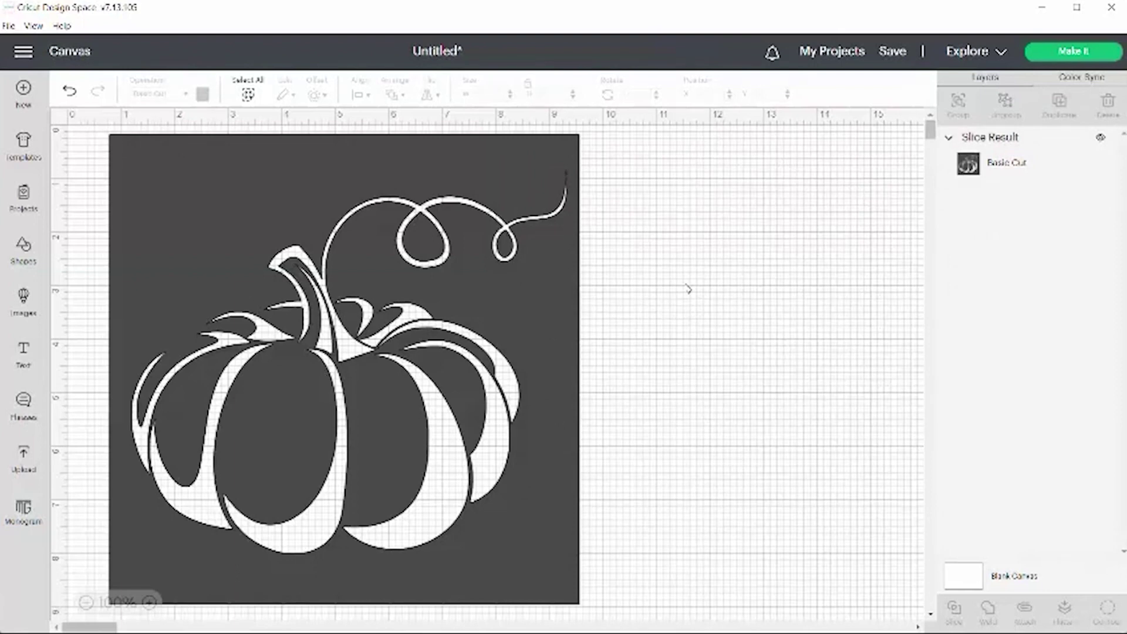
# - Preview the stencil on the cutting mat, try the 12 in x 24 in material size, restore 12 in x 12 in, and return to the canvas
pyautogui.click(1069, 51)
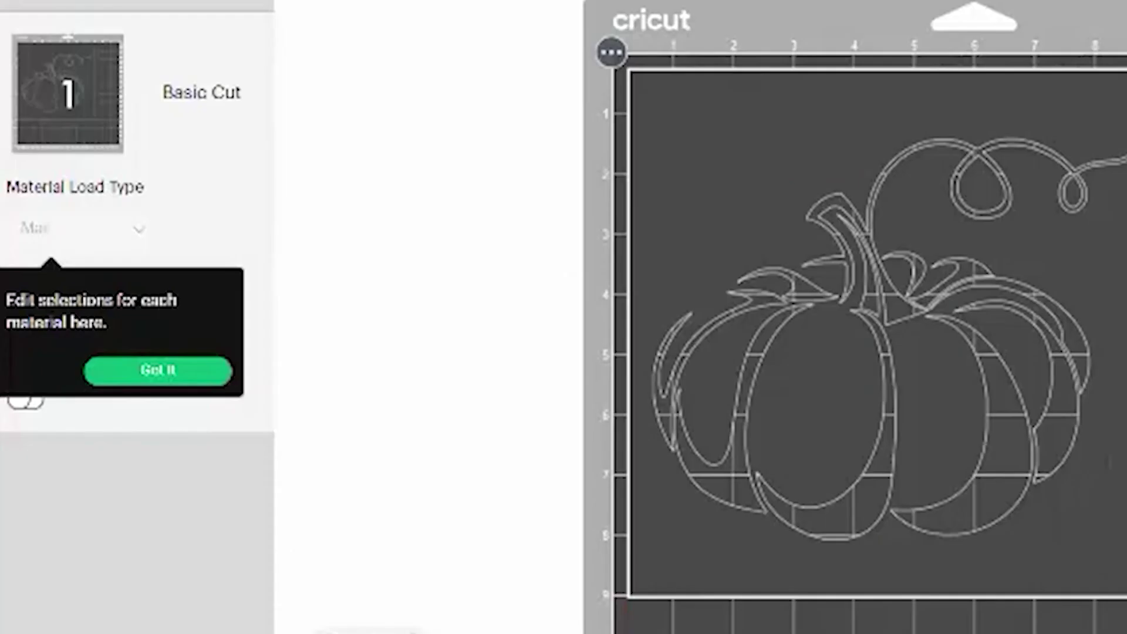
pyautogui.click(50, 182)
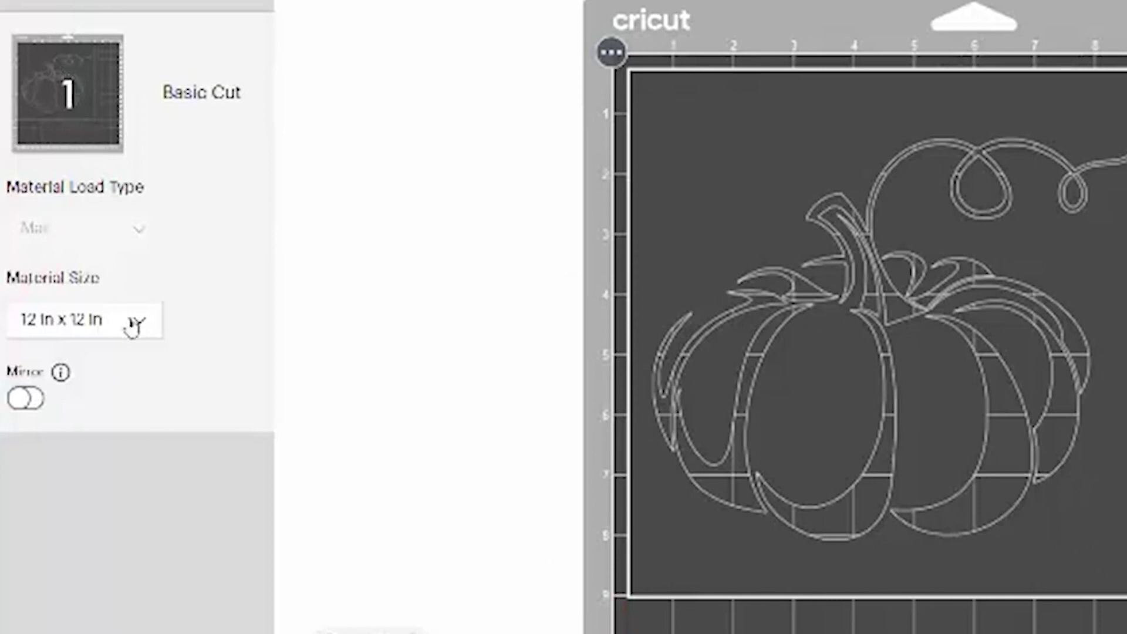
pyautogui.click(139, 336)
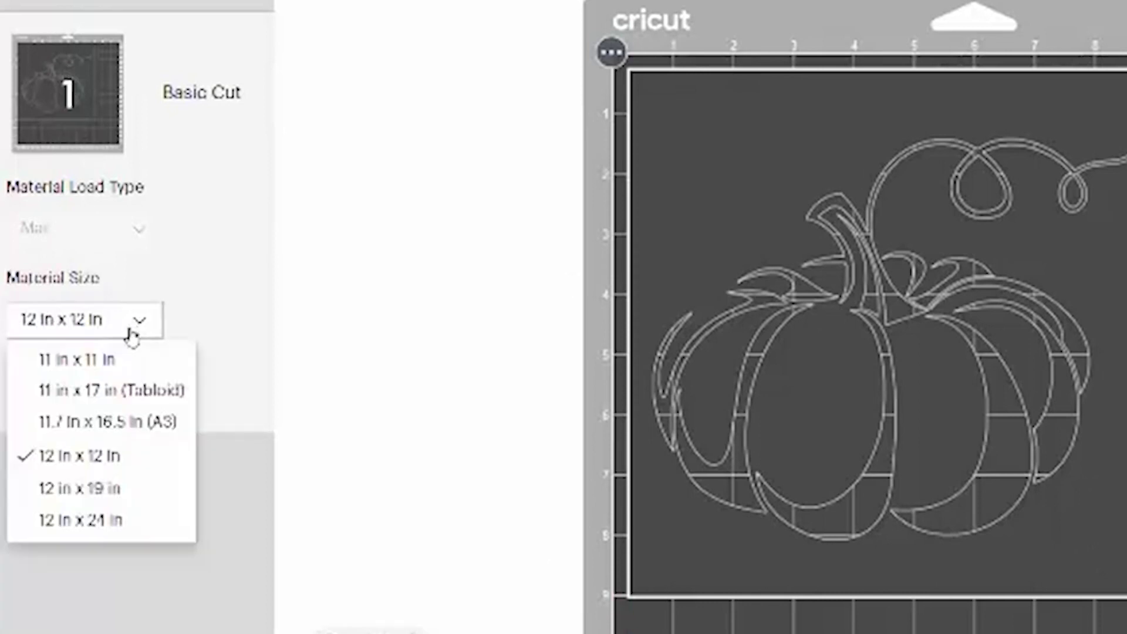
pyautogui.click(137, 520)
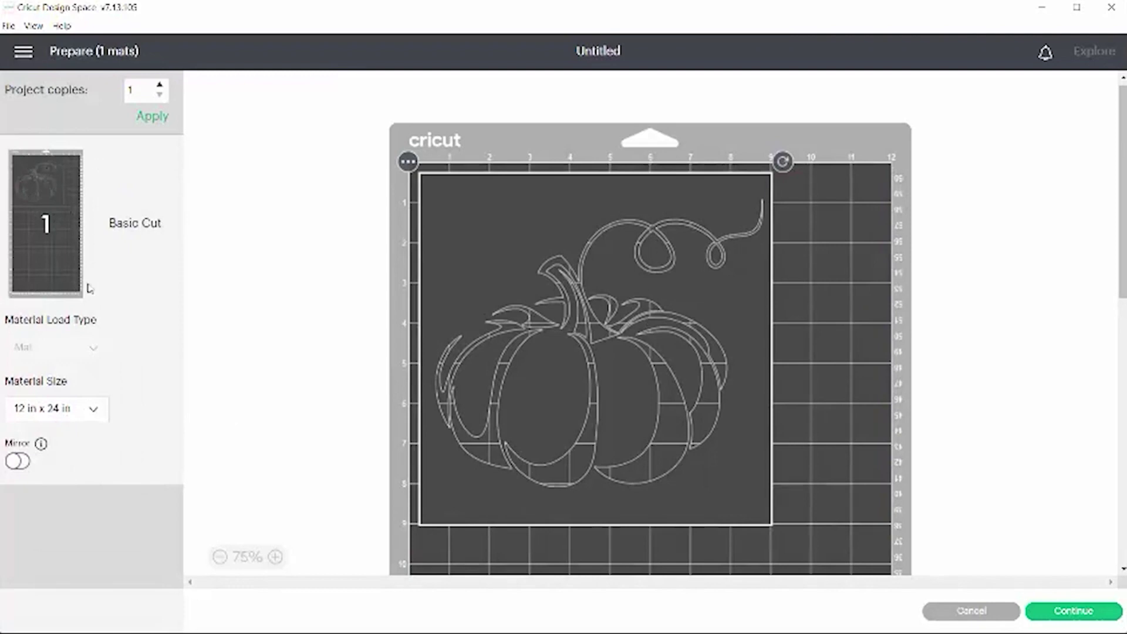
pyautogui.click(83, 415)
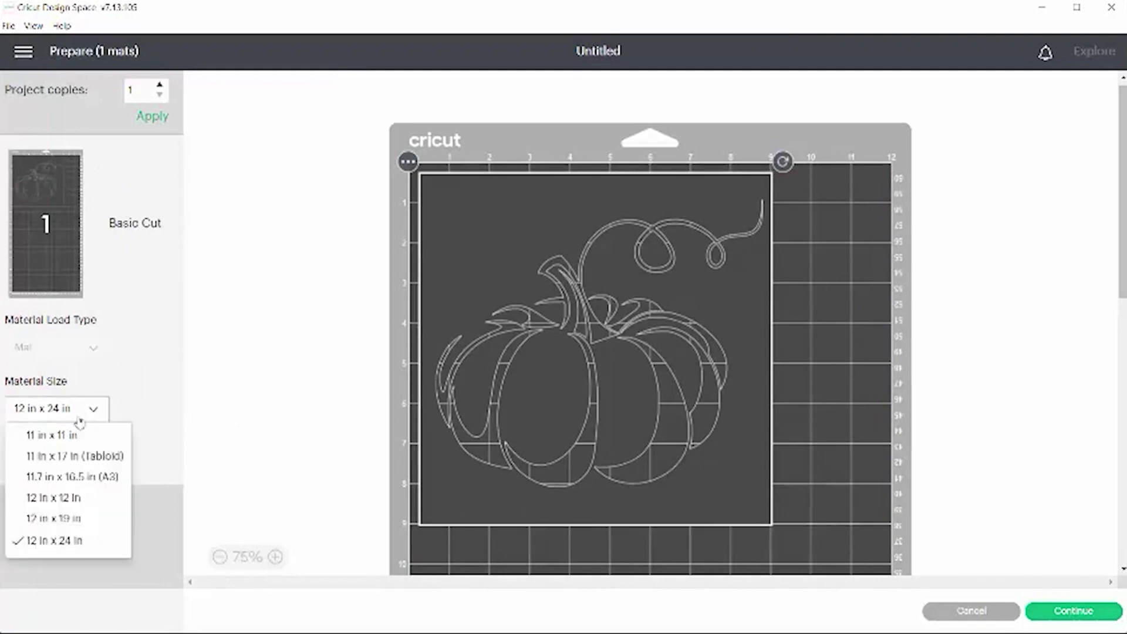
pyautogui.click(80, 499)
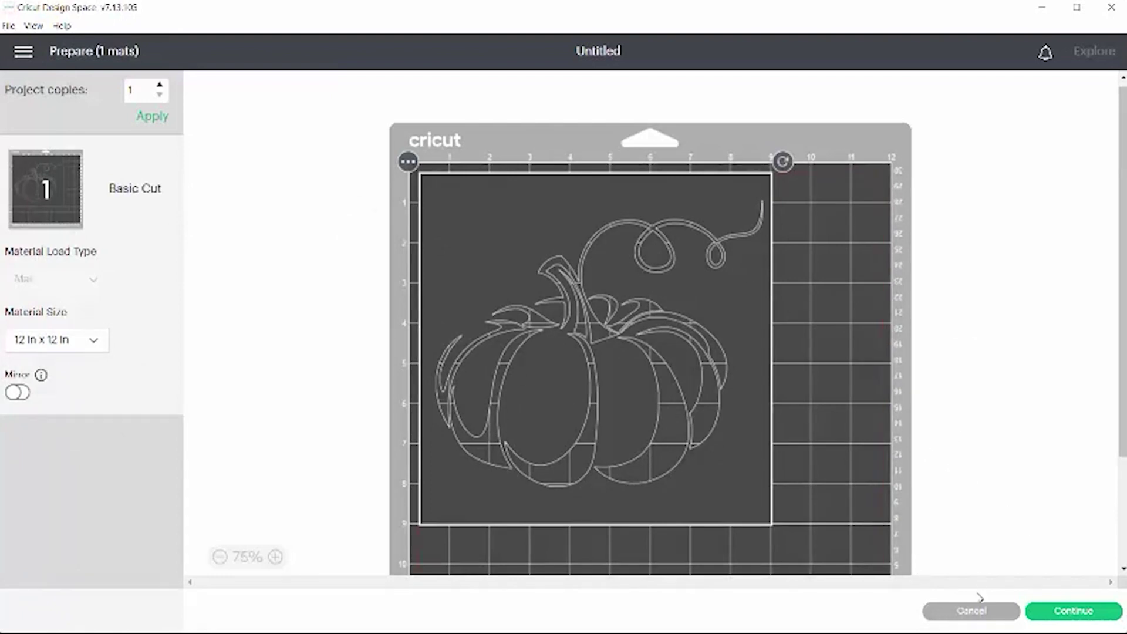
pyautogui.click(970, 616)
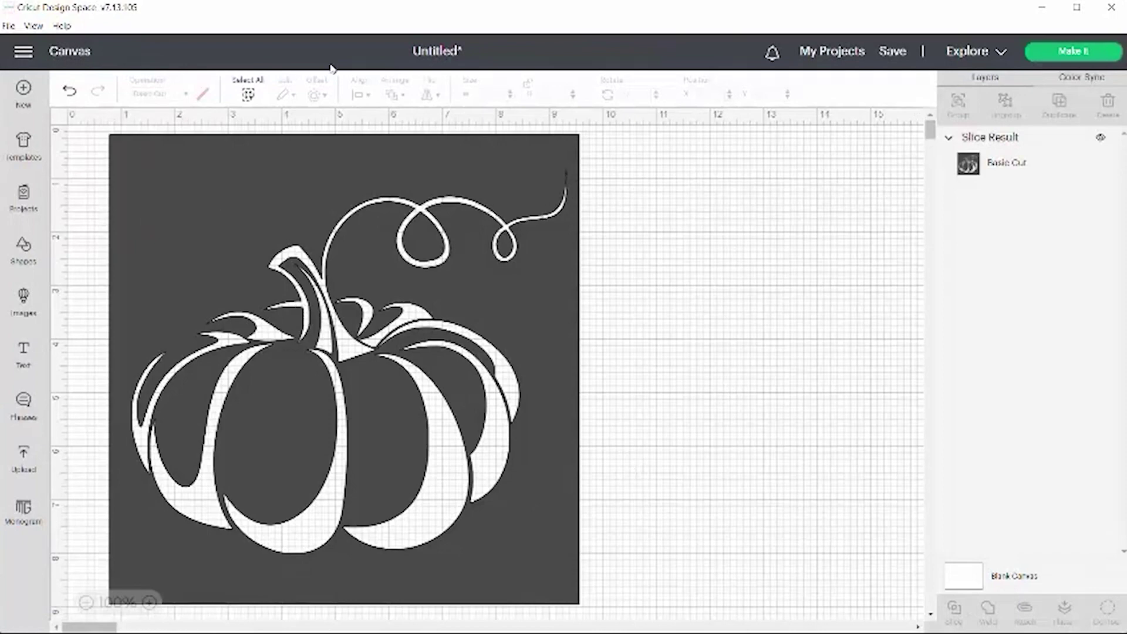
# - Save the project with the title "pumpkin stencil"
pyautogui.click(900, 53)
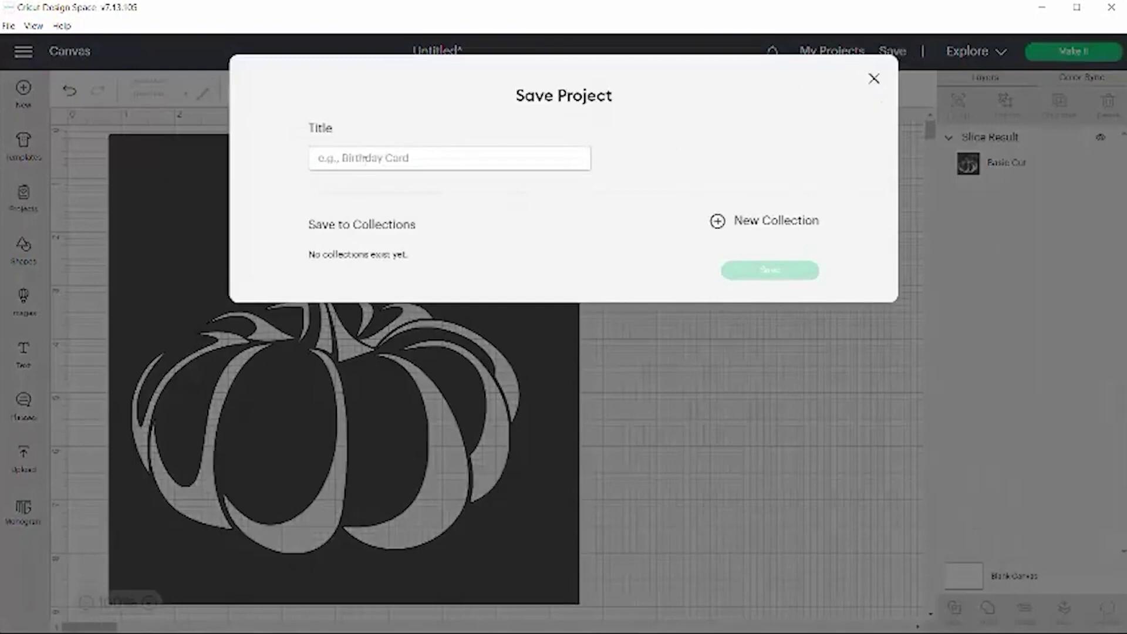
pyautogui.write('pumpkin stencil')
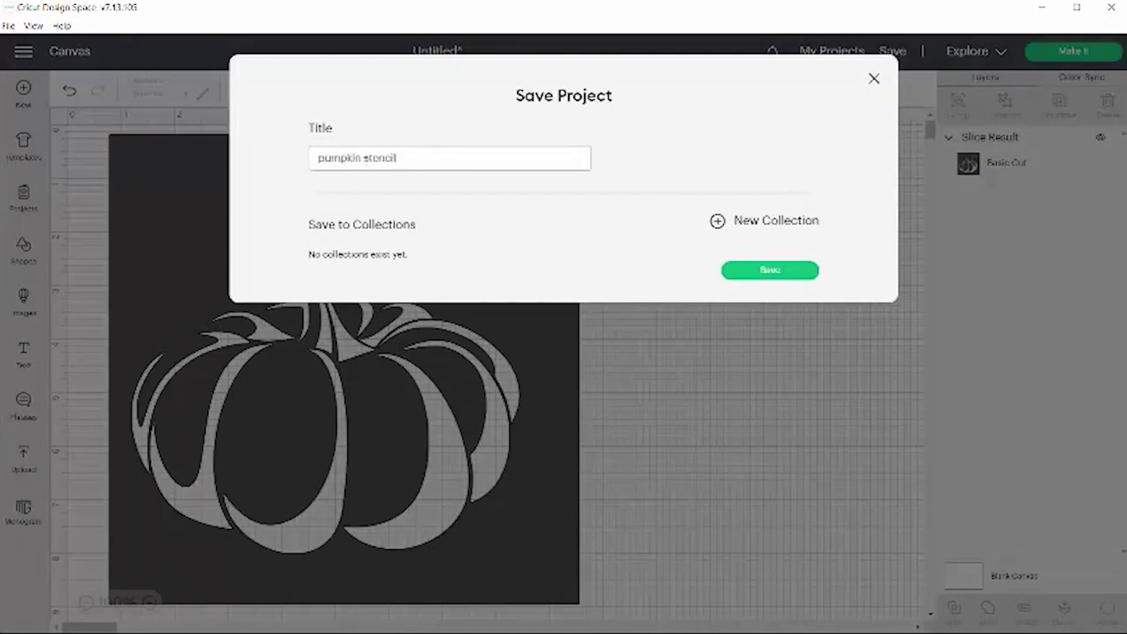
pyautogui.click(773, 271)
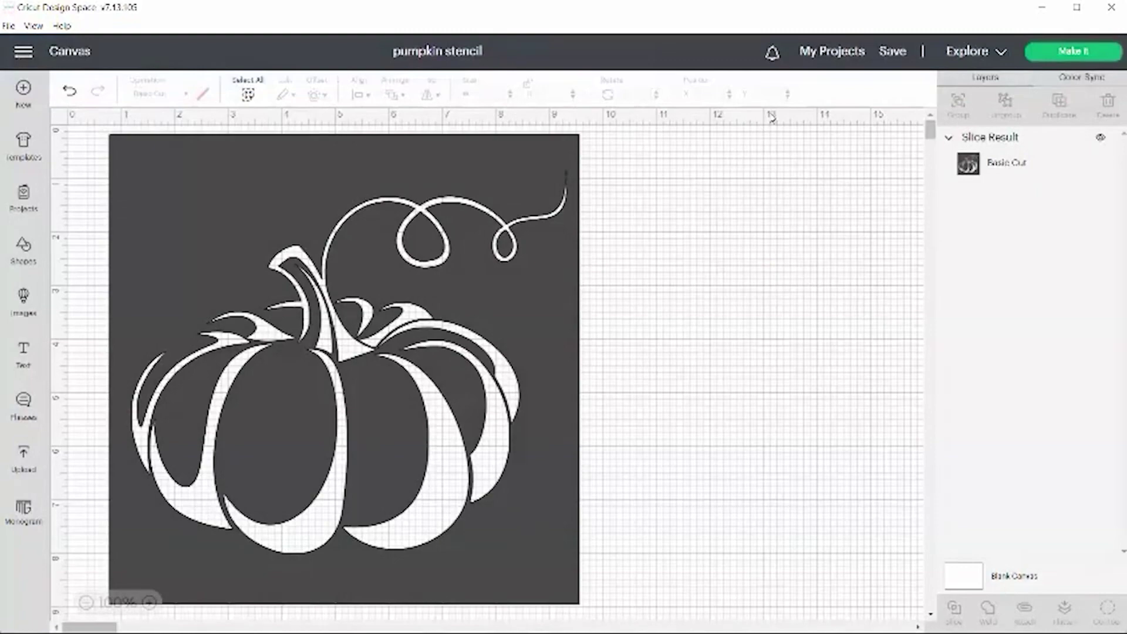
# - Open the saved projects list and look through the stored designs, including the pumpkin stencil
pyautogui.click(828, 54)
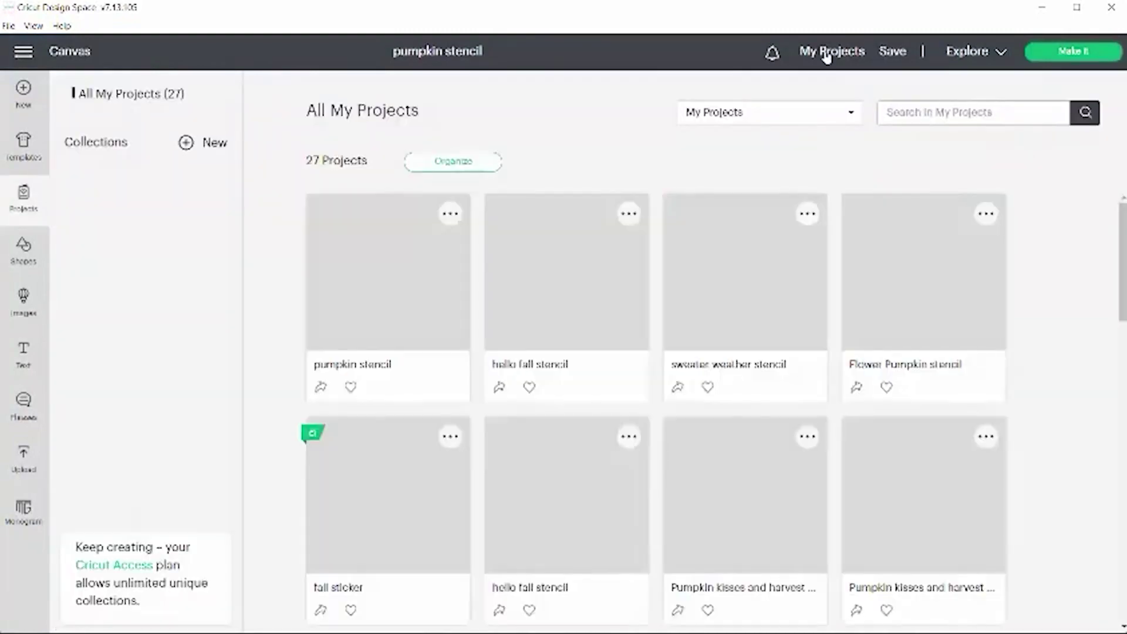
pyautogui.scroll(-3, 949, 334)
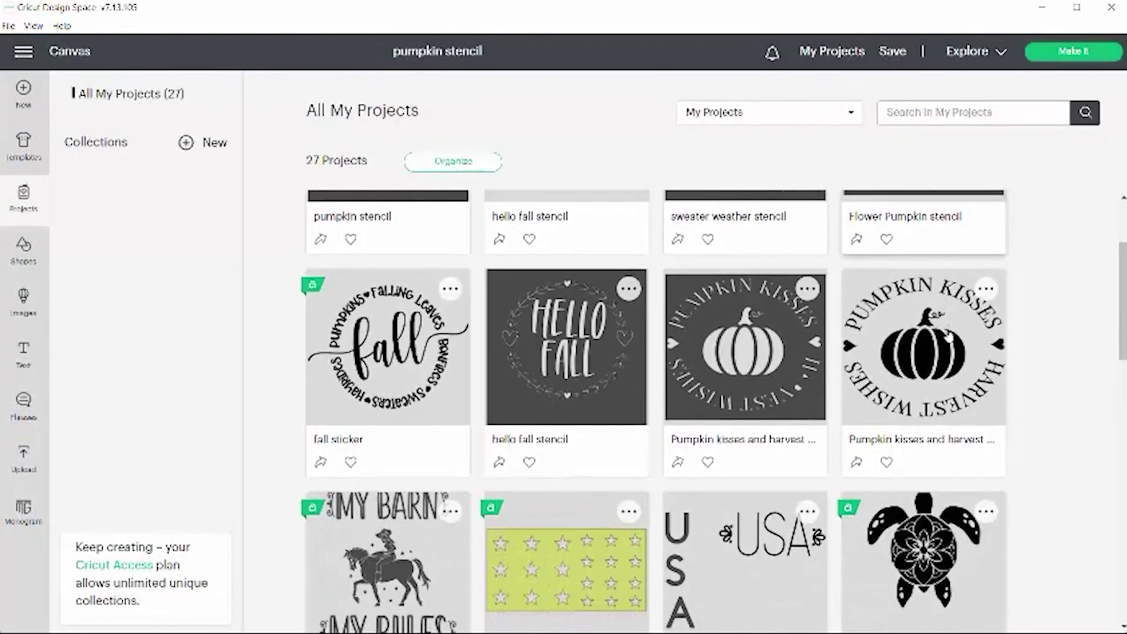
pyautogui.scroll(-10, 949, 335)
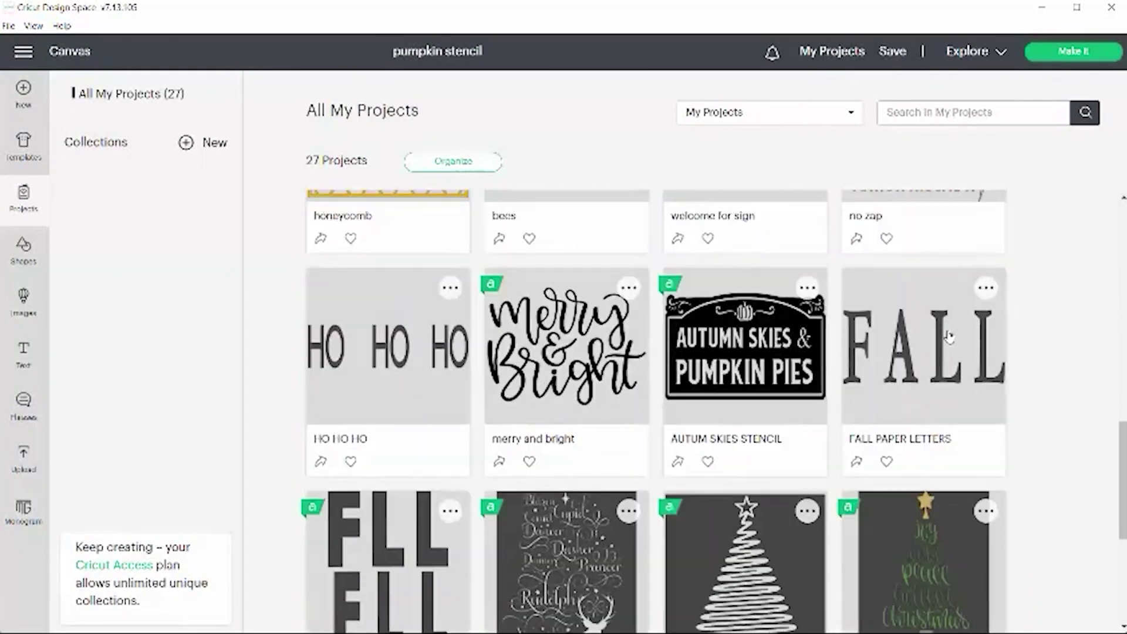
pyautogui.scroll(-5, 949, 335)
pyautogui.scroll(10, 979, 431)
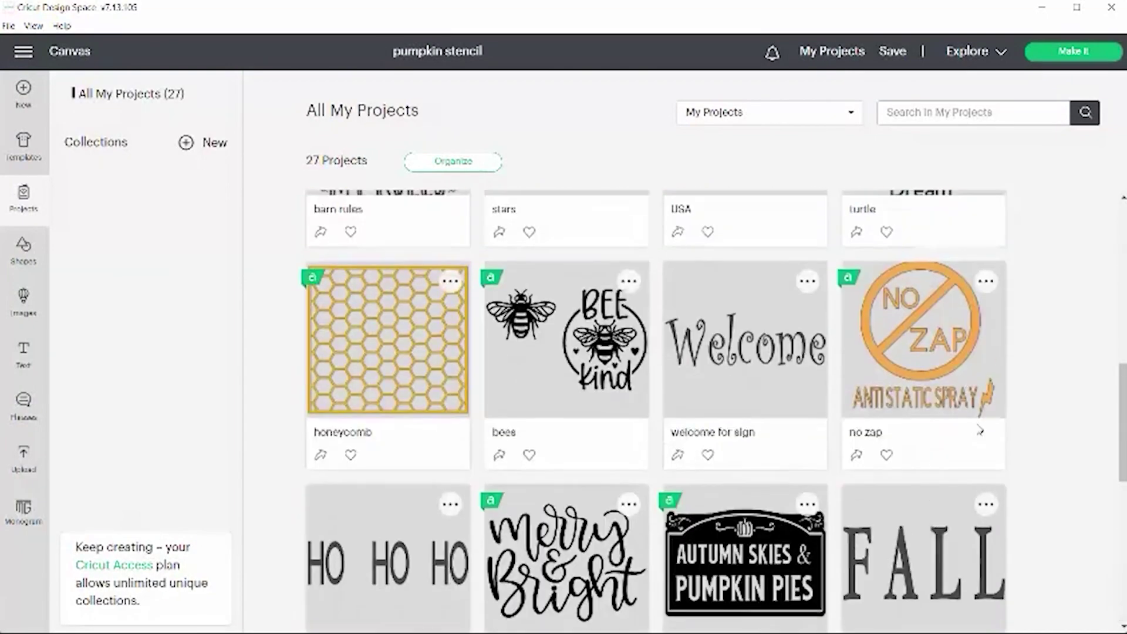
pyautogui.scroll(10, 979, 431)
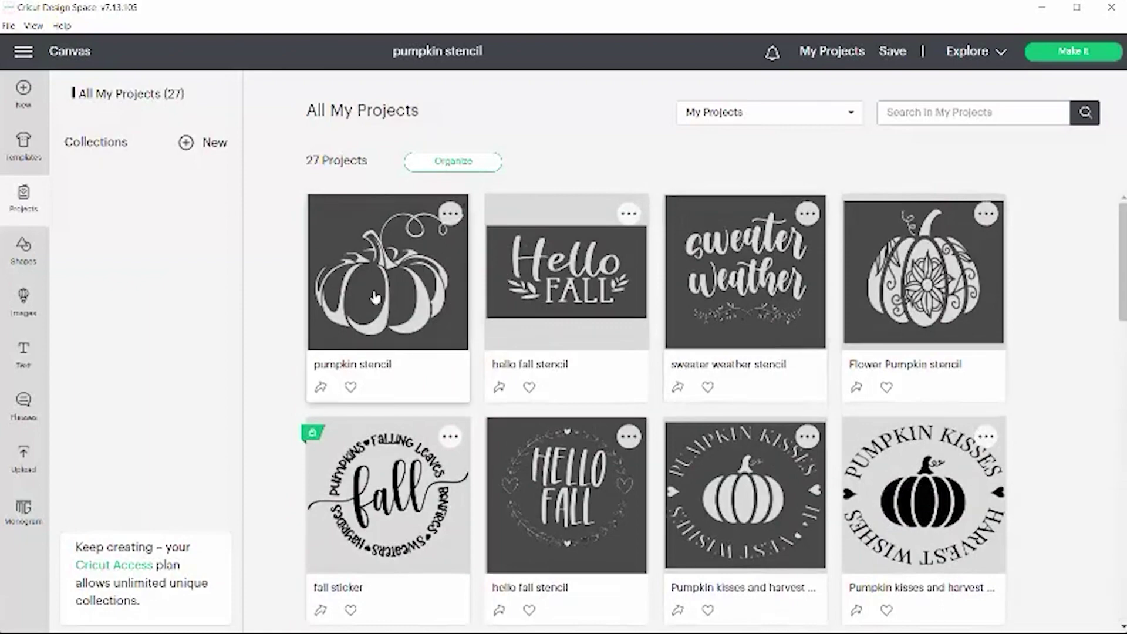
pyautogui.scroll(-5, 813, 351)
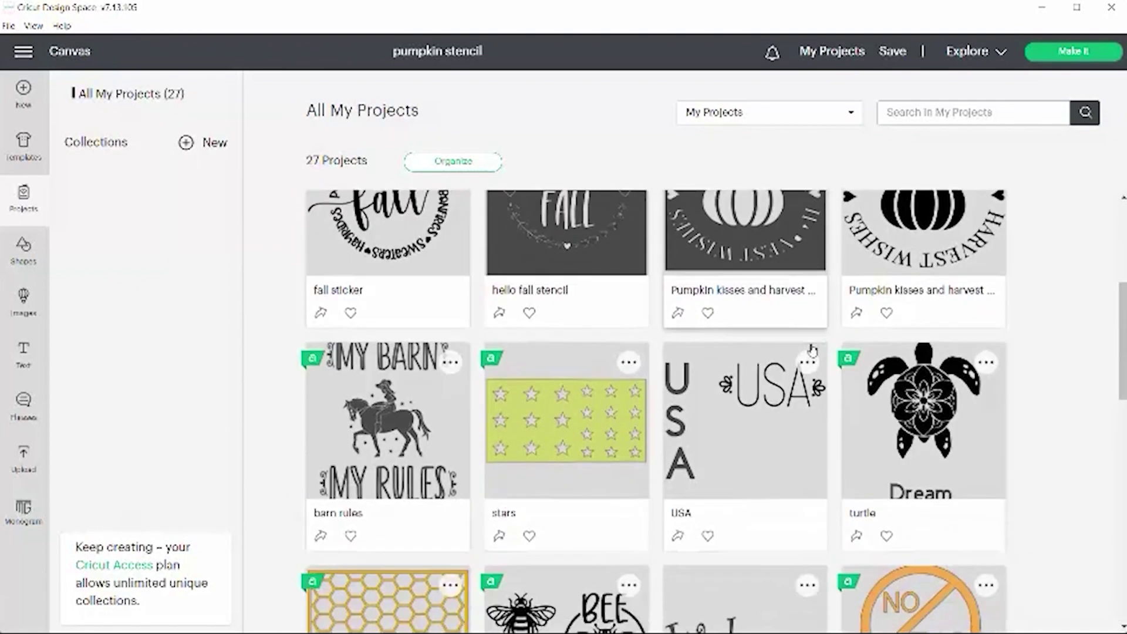
pyautogui.scroll(-14, 812, 350)
pyautogui.scroll(6, 810, 364)
pyautogui.scroll(10, 810, 363)
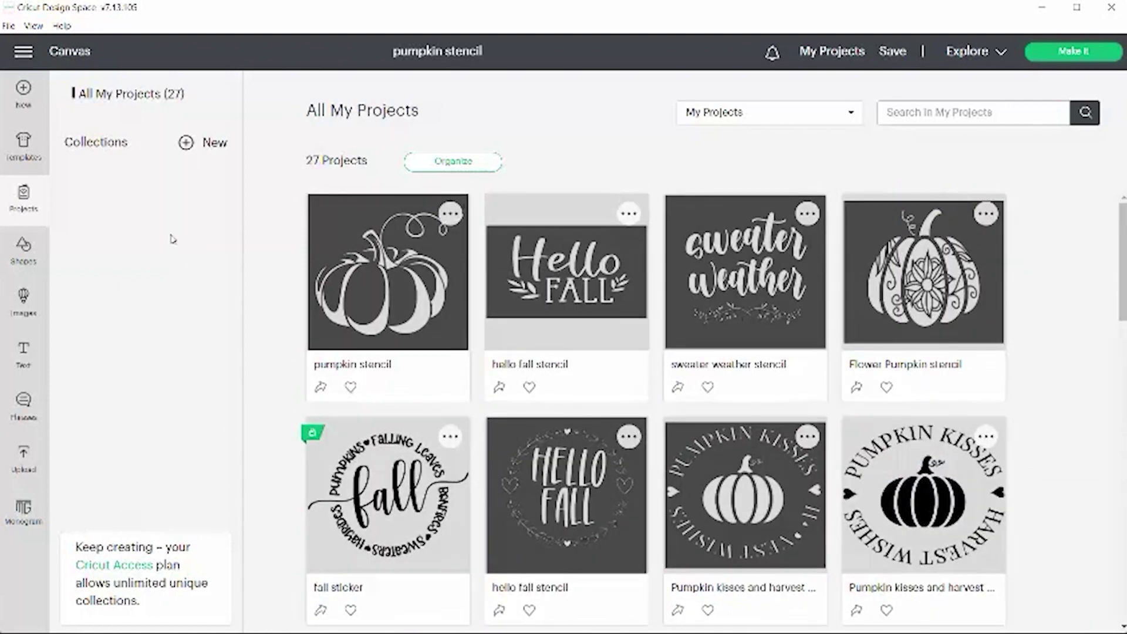